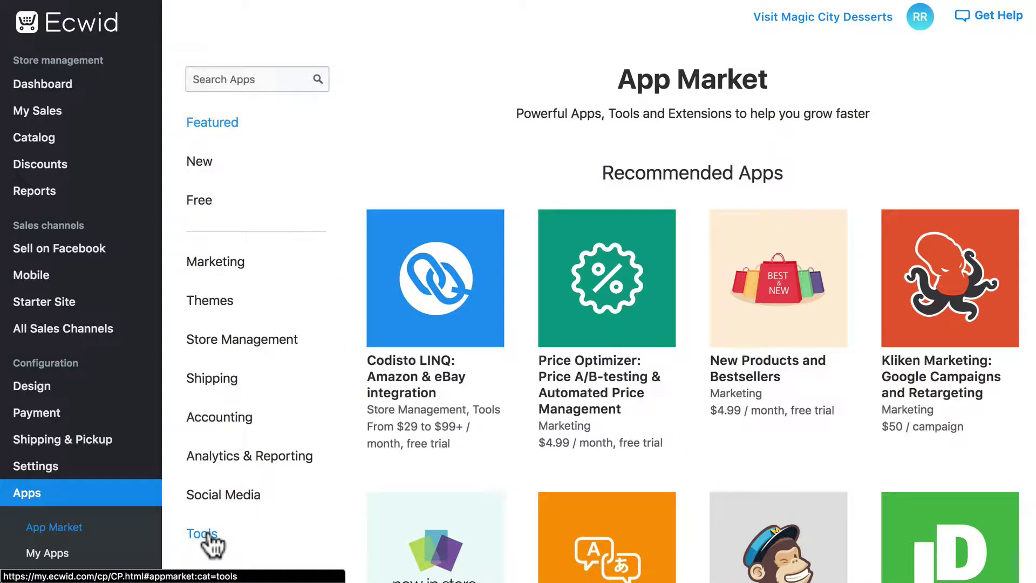
# Step: Search the Ecwid App Market for 'easy contact form'
pyautogui.click(225, 80)
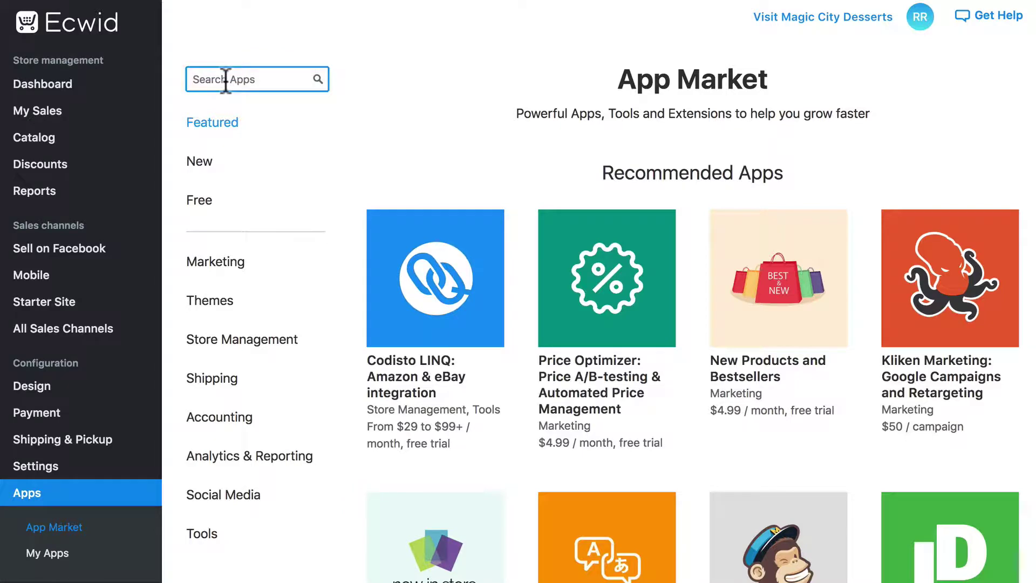
pyautogui.write('easy con')
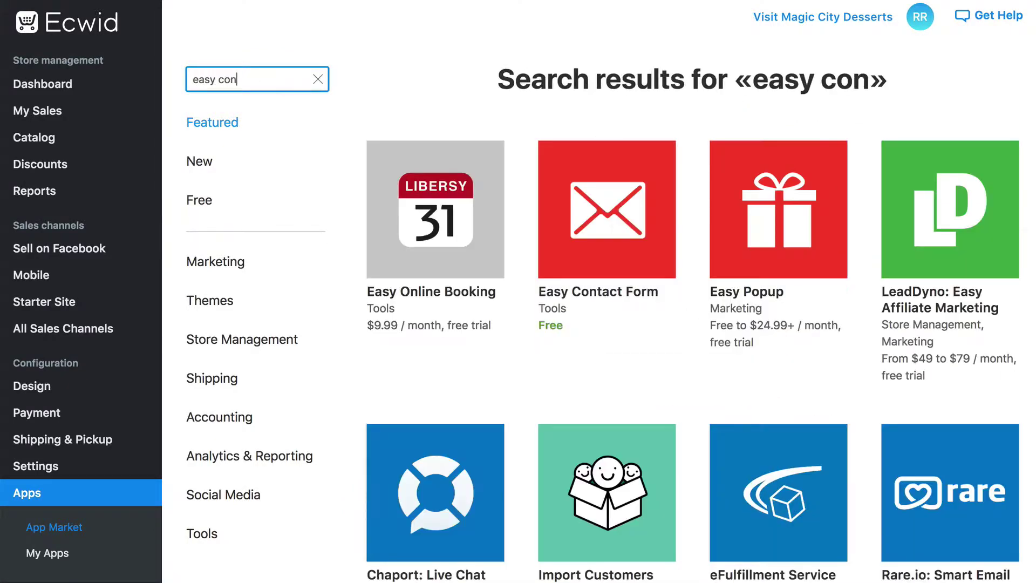
pyautogui.write('tact form')
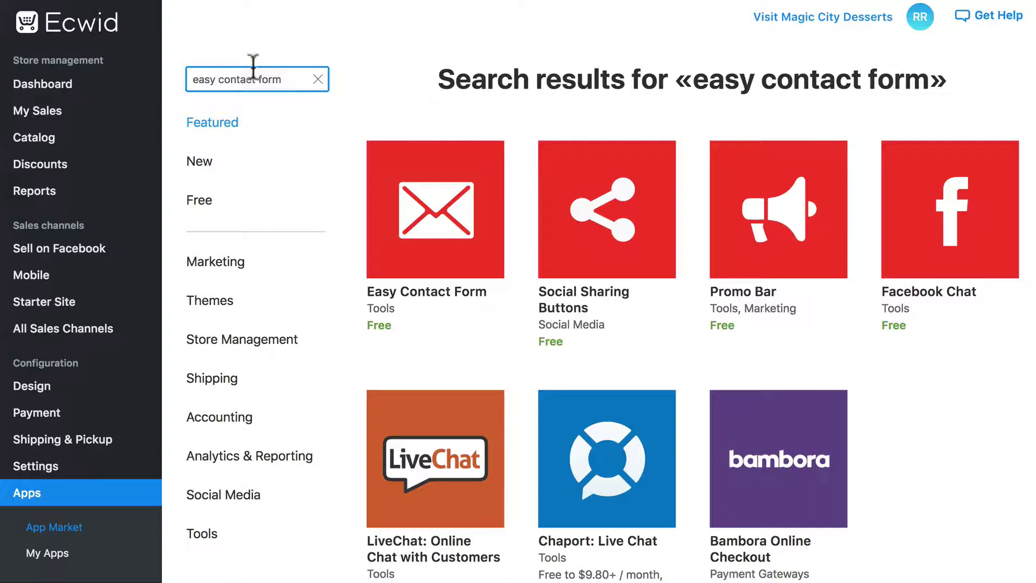
# Step: Open the Easy Contact Form app page and start installing it, bringing up the permissions prompt
pyautogui.click(444, 208)
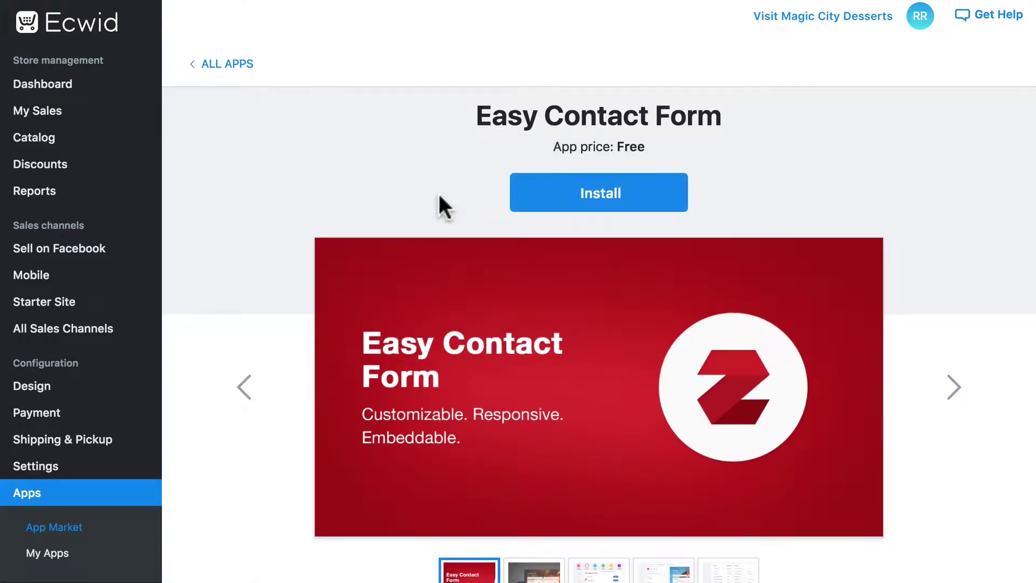
pyautogui.scroll(-15, 439, 195)
pyautogui.scroll(15, 439, 195)
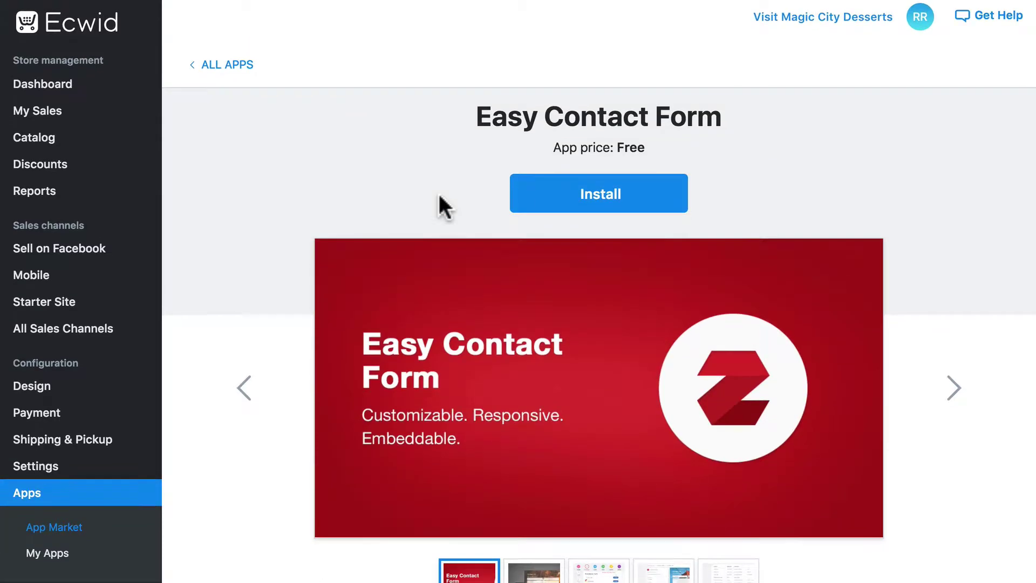
pyautogui.click(620, 198)
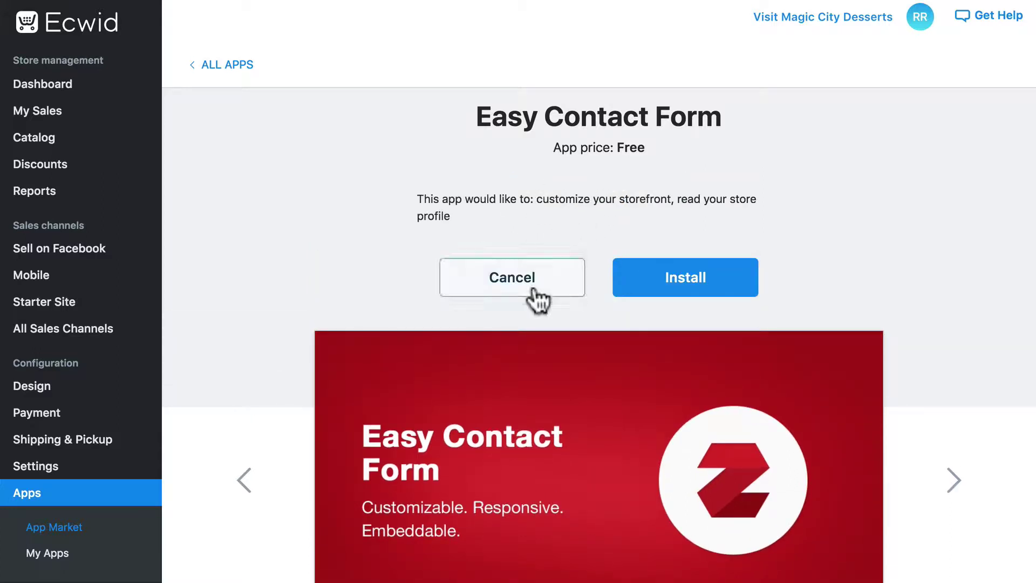
# Step: Approve the customize-storefront and read-store-profile permissions to install Easy Contact Form
pyautogui.click(700, 280)
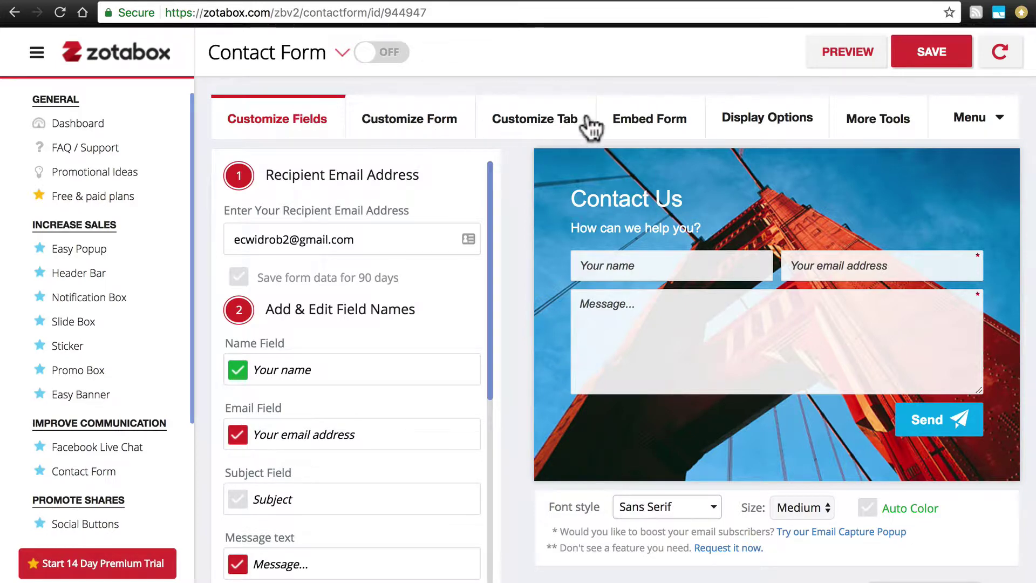
pyautogui.moveTo(968, 130)
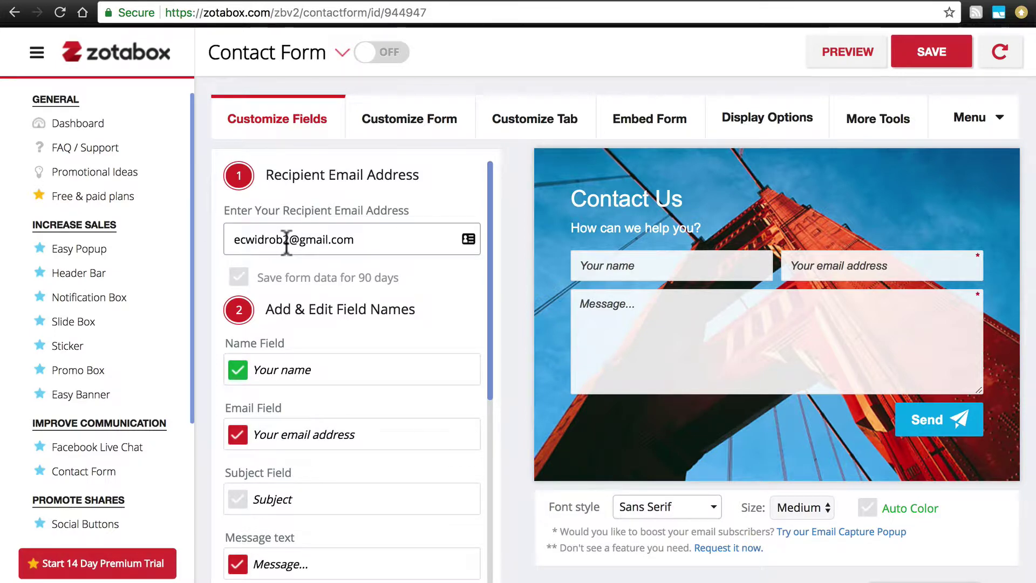
pyautogui.scroll(-2, 428, 317)
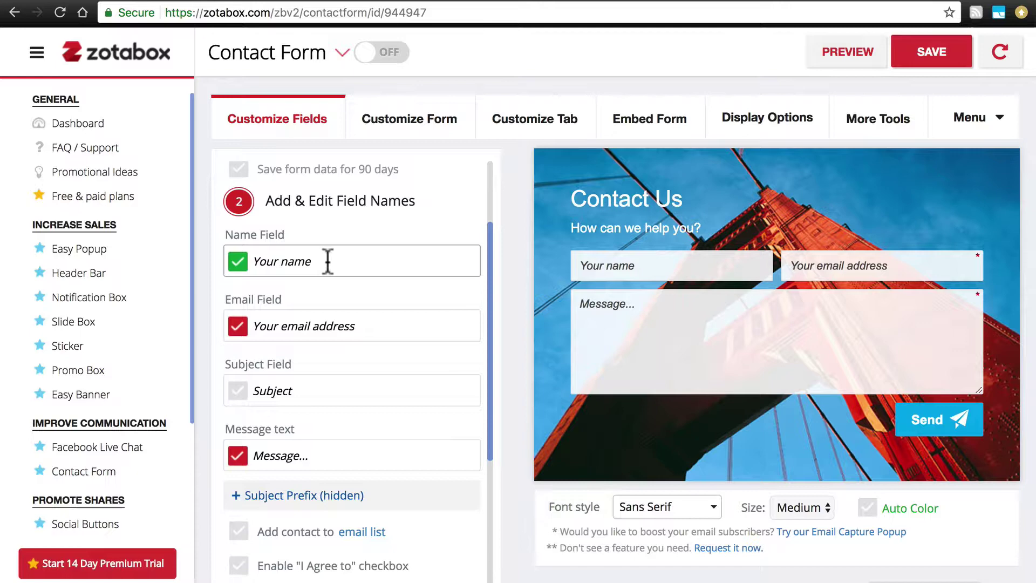
pyautogui.moveTo(312, 261); pyautogui.dragTo(250, 259)
pyautogui.write('Name')
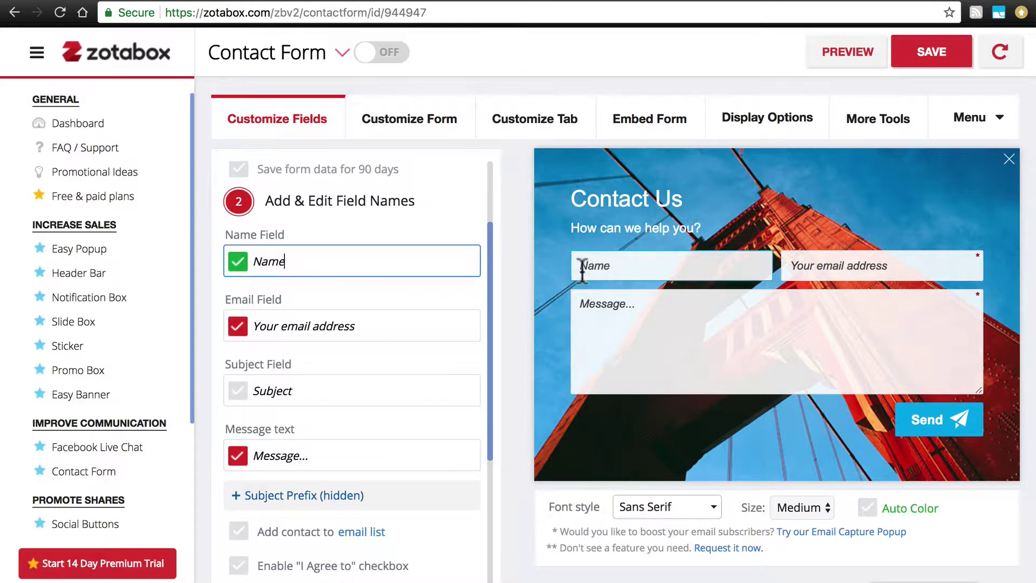
pyautogui.moveTo(336, 265); pyautogui.dragTo(244, 264)
pyautogui.write('Your ')
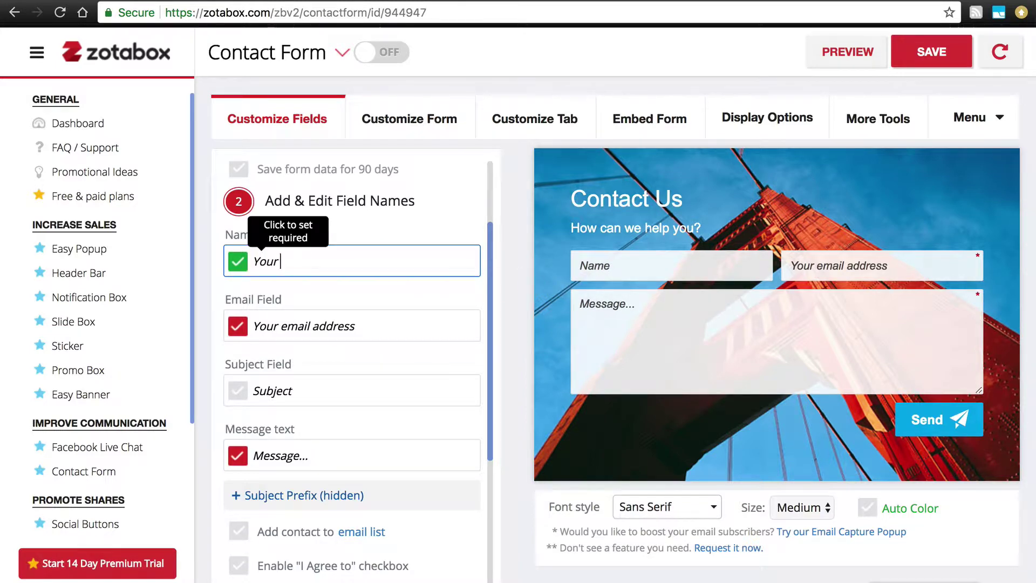
pyautogui.write('name')
pyautogui.click(406, 231)
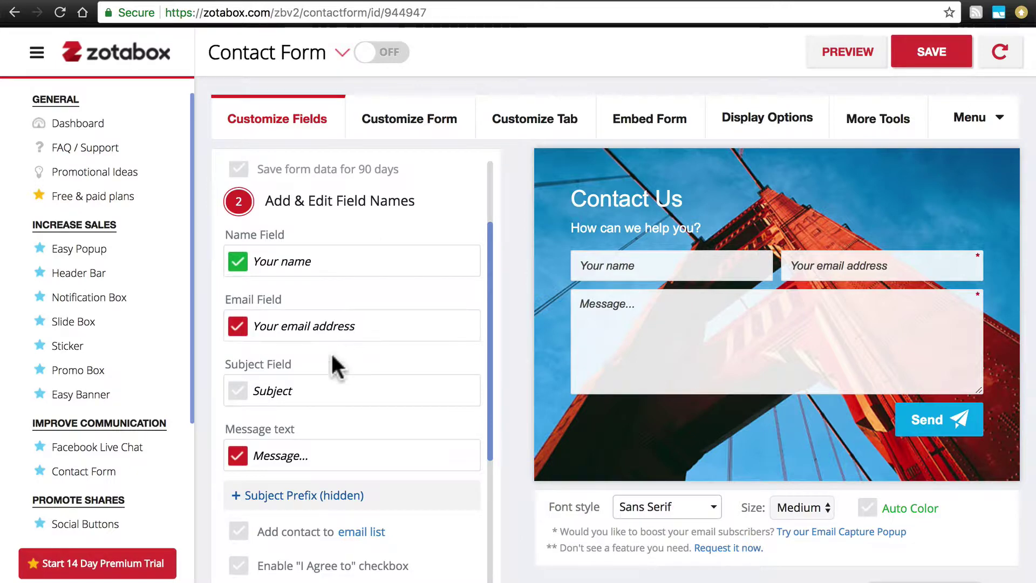
pyautogui.click(238, 390)
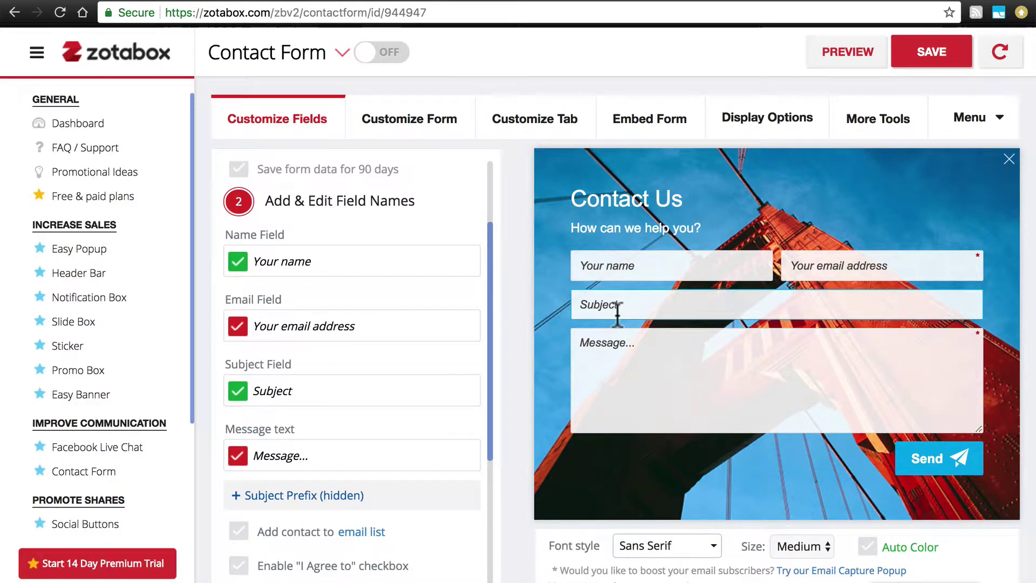
pyautogui.click(238, 391)
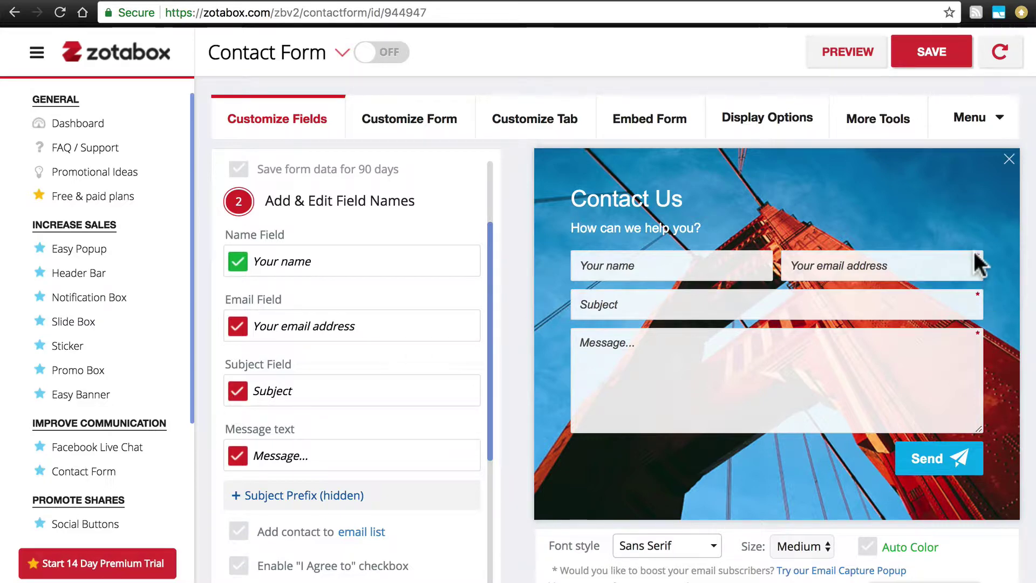
pyautogui.click(977, 295)
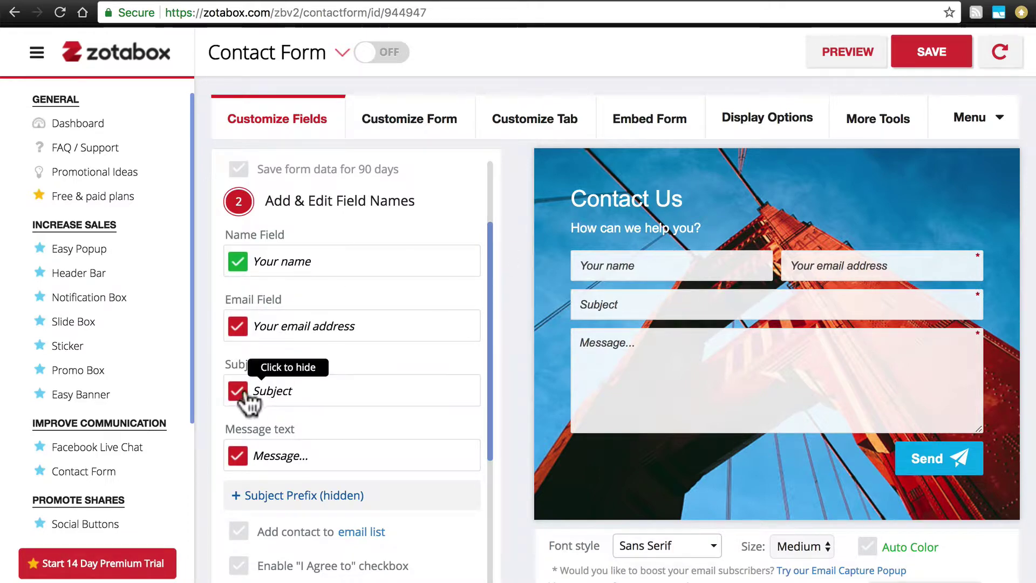
pyautogui.click(235, 393)
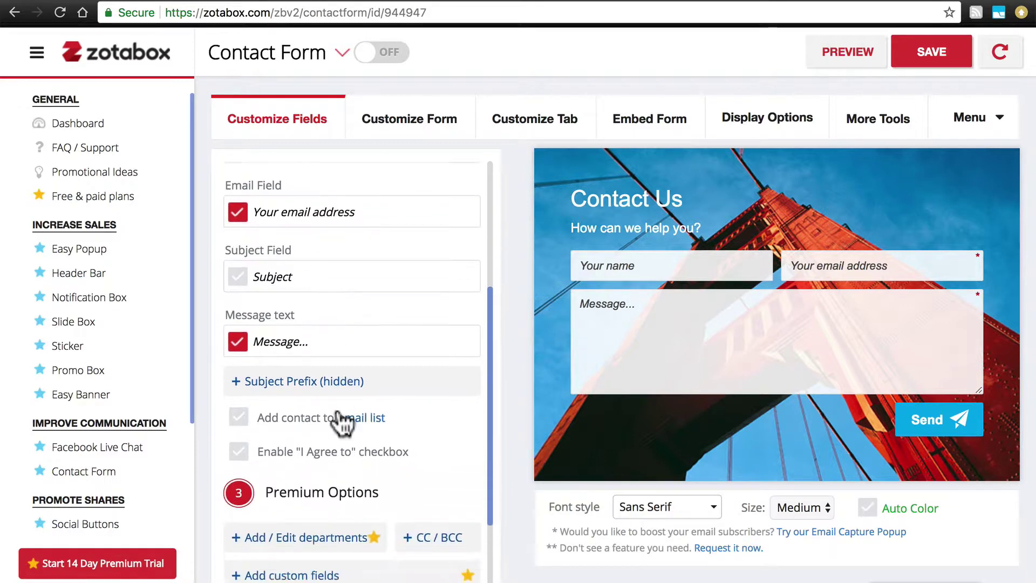
# Step: Save the contact form's field settings while the tool stays switched off
pyautogui.scroll(-2, 324, 405)
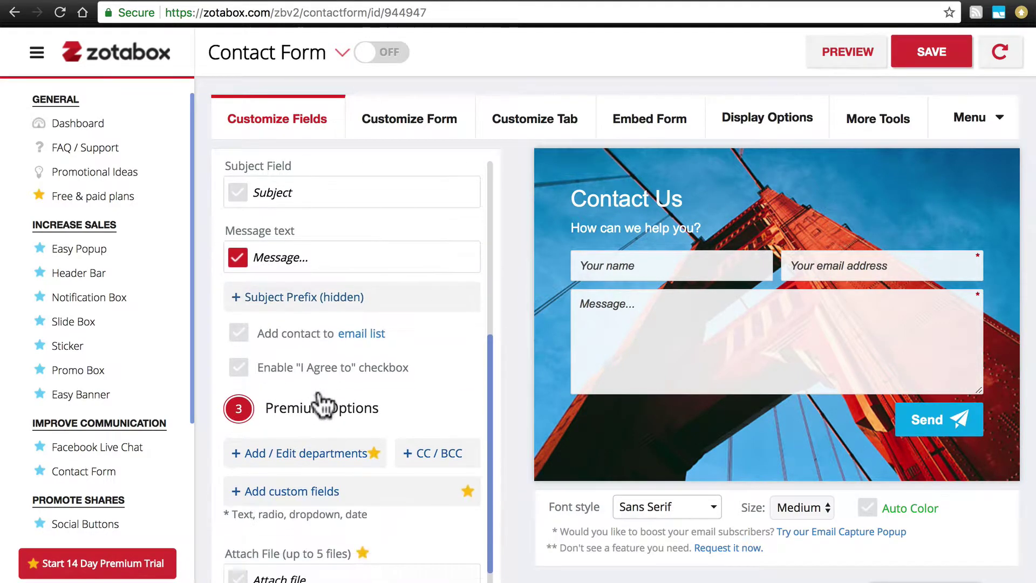
pyautogui.scroll(-1, 322, 405)
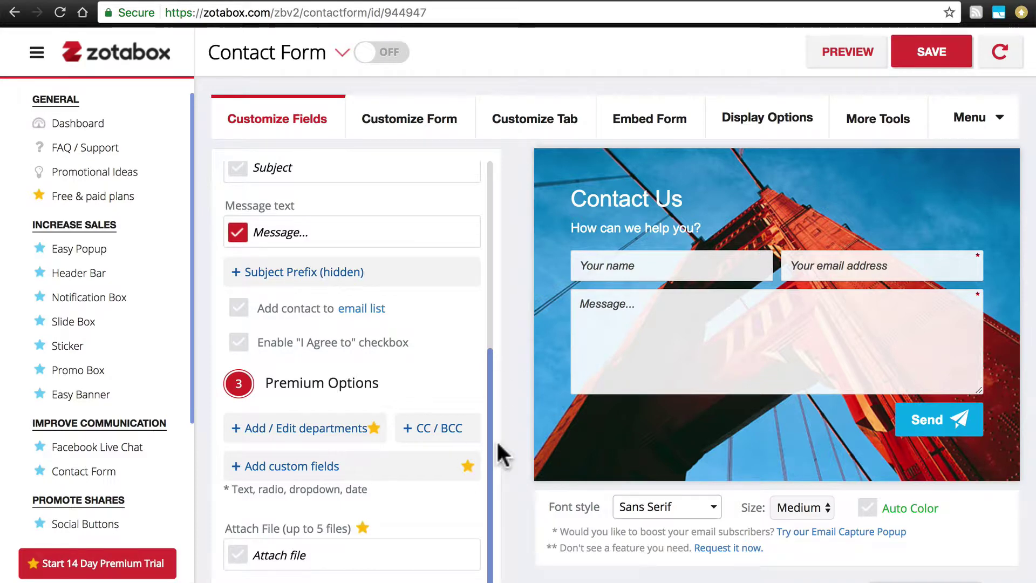
pyautogui.click(934, 52)
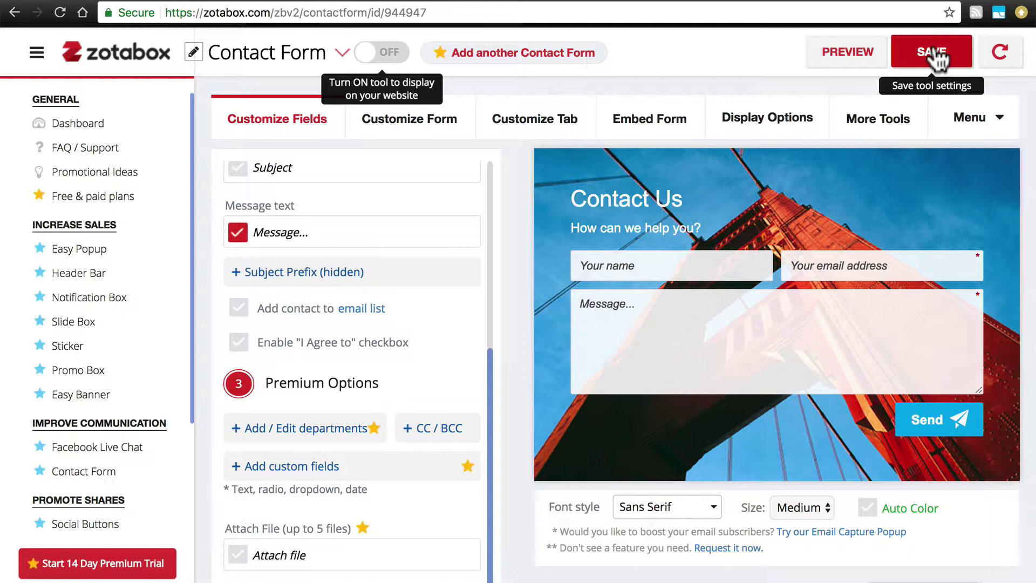
# Step: In Customize Form, replace the bridge background with the colourful gift-box image
pyautogui.click(397, 139)
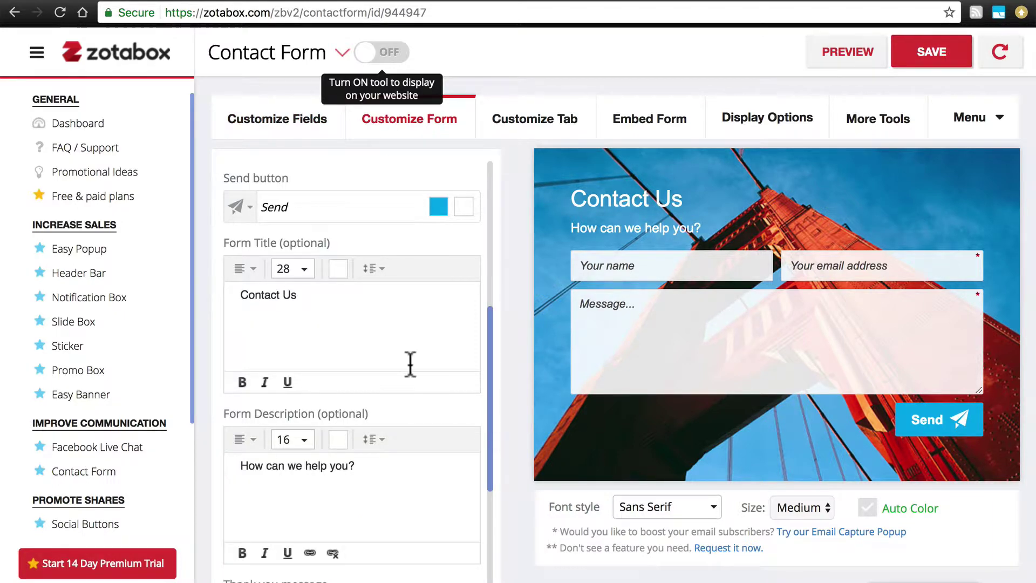
pyautogui.scroll(4, 410, 364)
pyautogui.scroll(3, 411, 367)
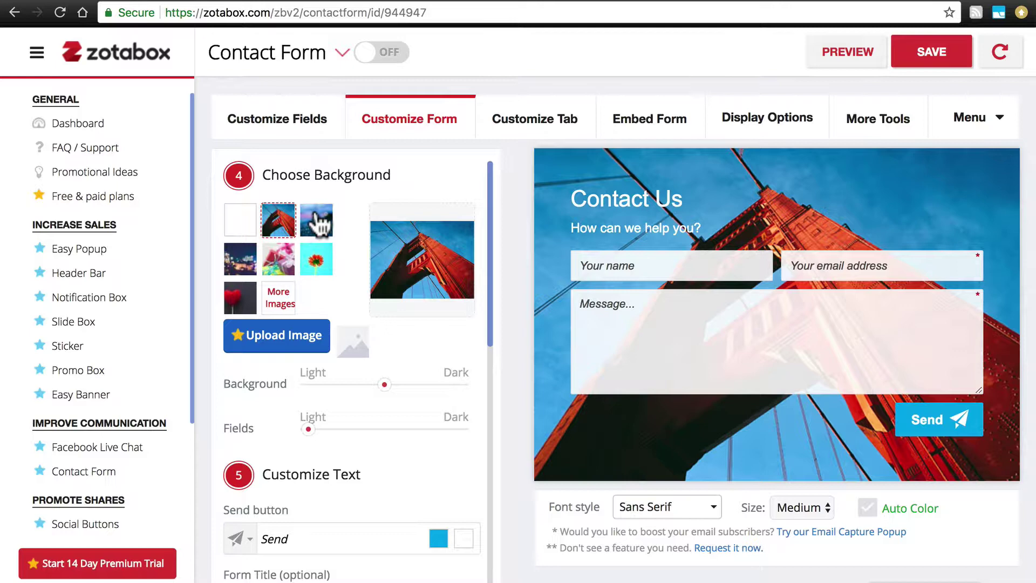
pyautogui.click(317, 221)
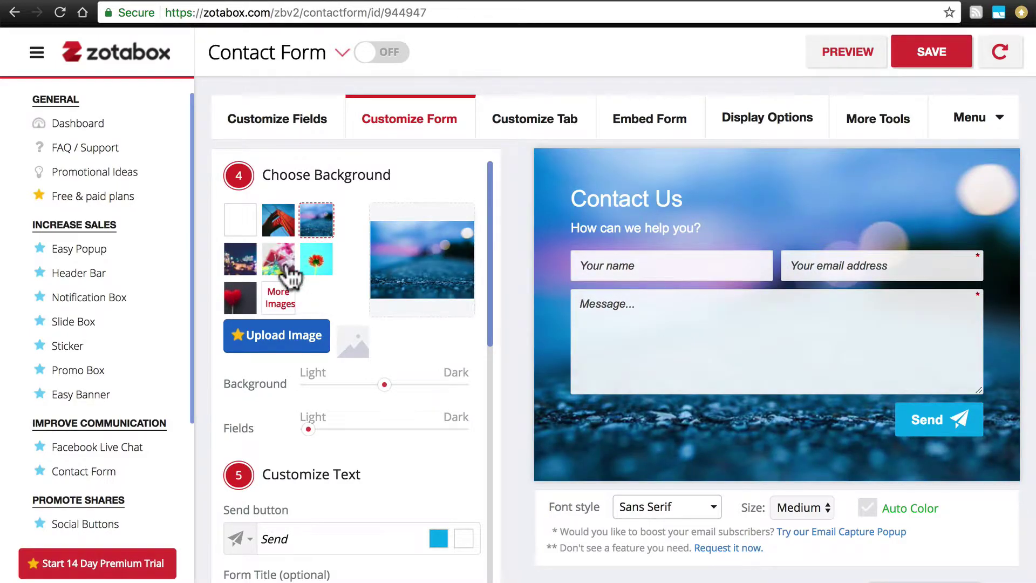
pyautogui.click(291, 270)
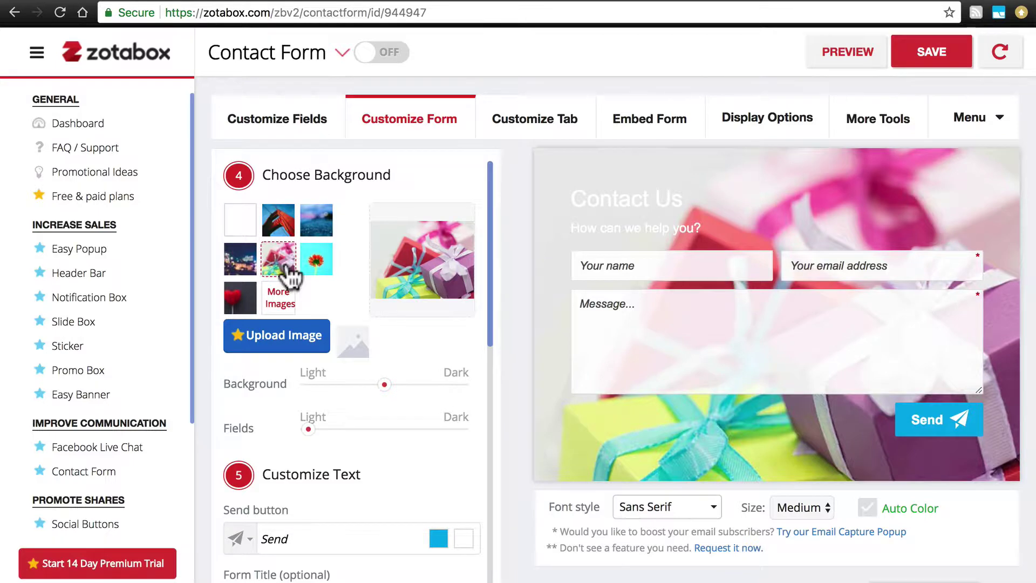
# Step: Give the Send button the outline paper-plane icon and a bright green (#00FF00) colour
pyautogui.scroll(-3, 439, 342)
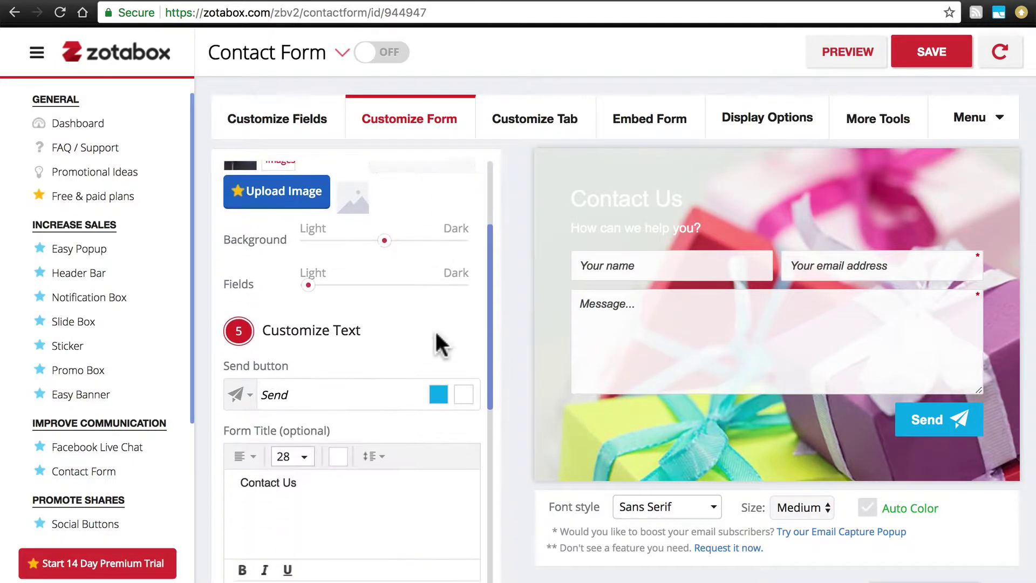
pyautogui.scroll(-1, 438, 343)
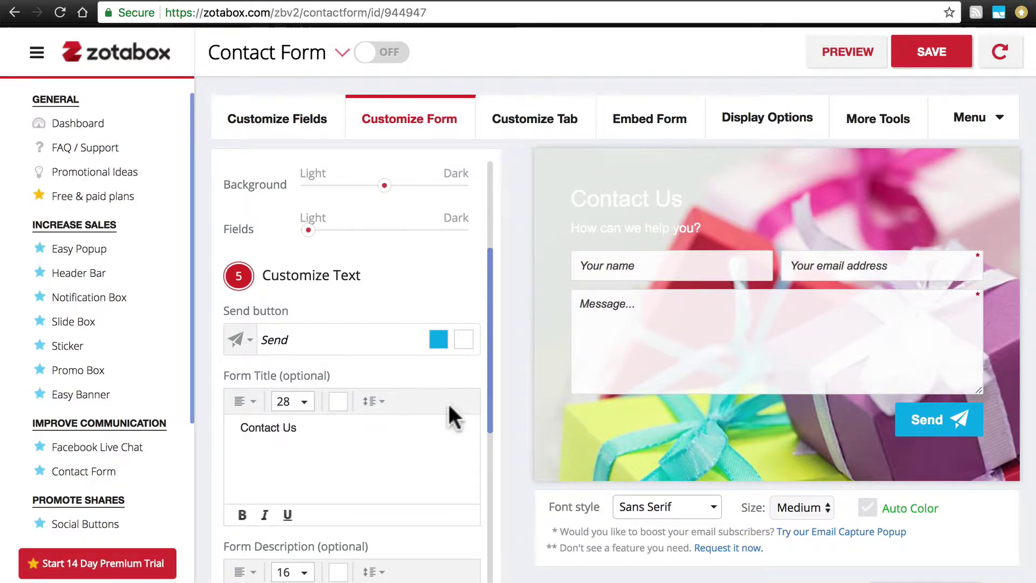
pyautogui.click(291, 340)
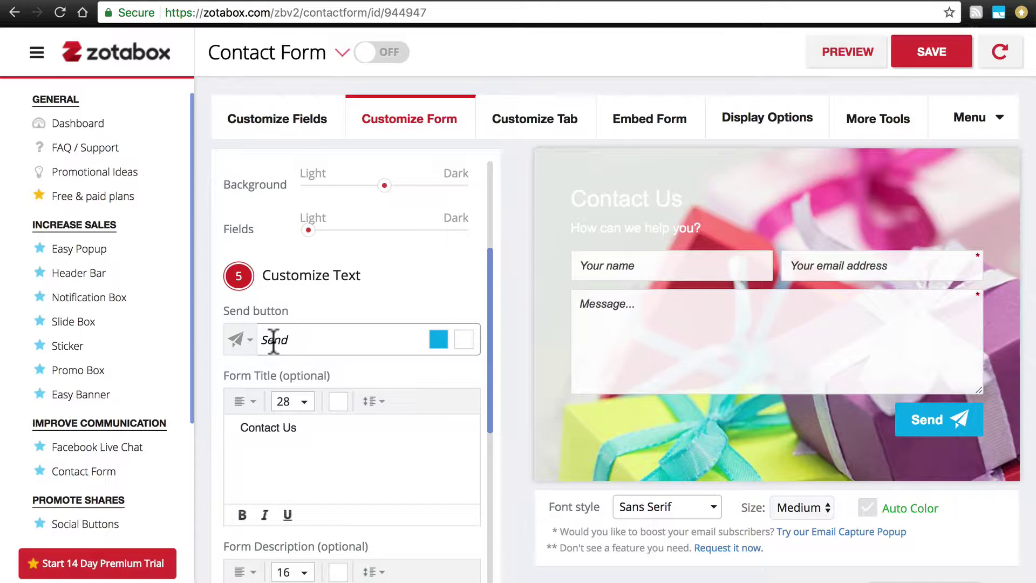
pyautogui.click(241, 341)
pyautogui.click(240, 411)
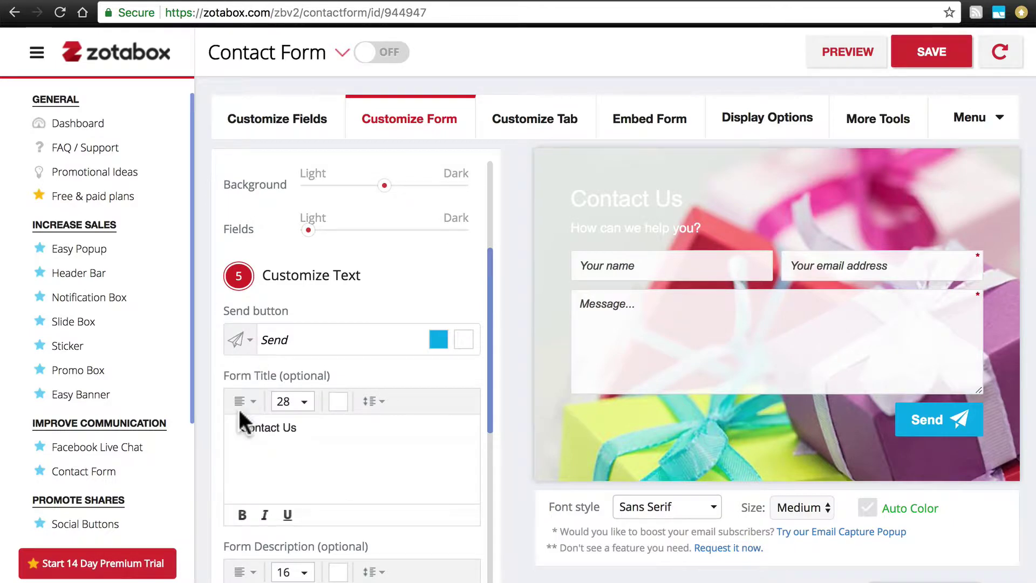
pyautogui.click(439, 340)
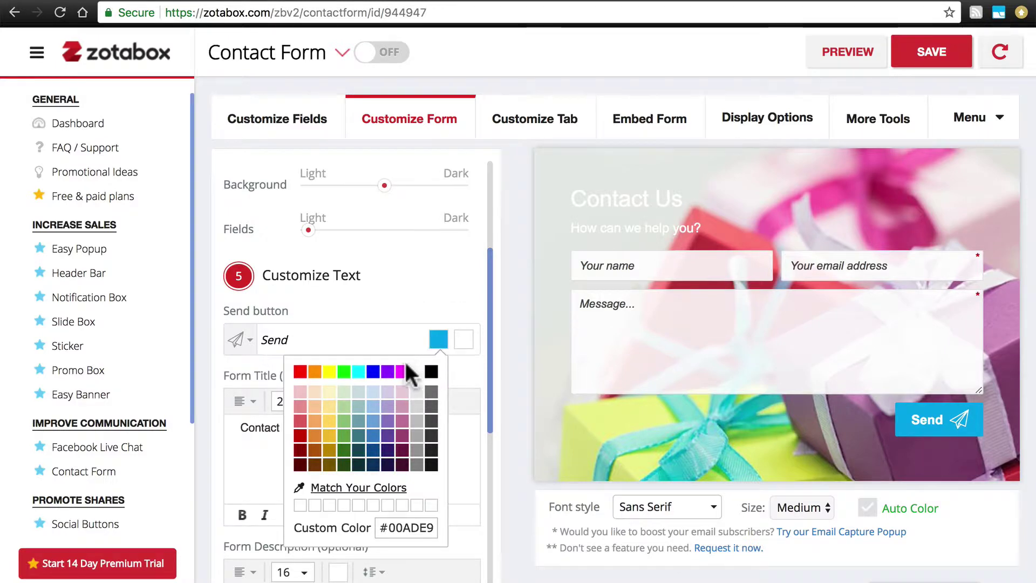
pyautogui.click(344, 373)
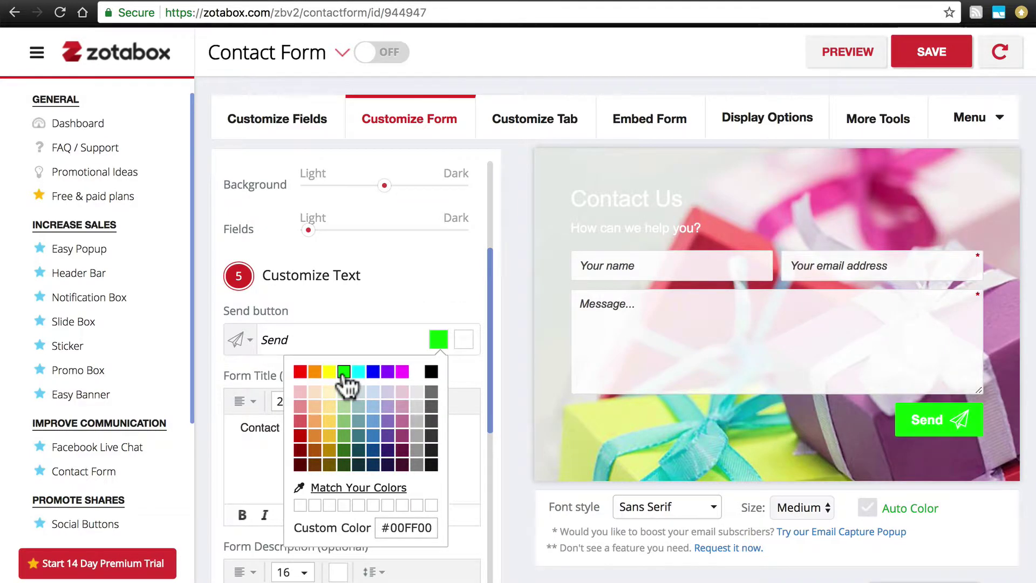
pyautogui.click(464, 299)
# Step: Select the 'How can we help you?' subtitle in the form preview
pyautogui.scroll(-2, 455, 283)
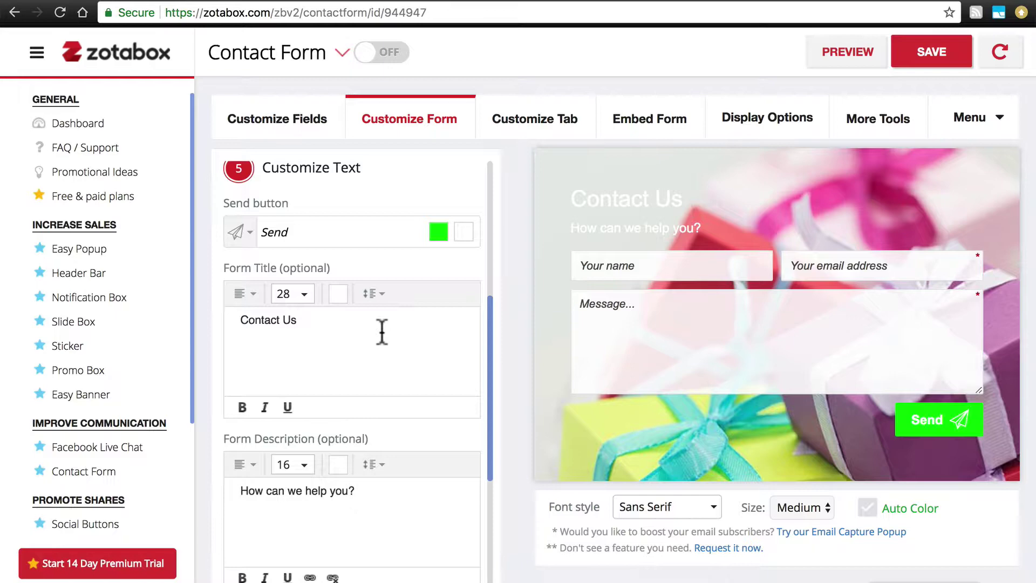
pyautogui.scroll(-4, 370, 329)
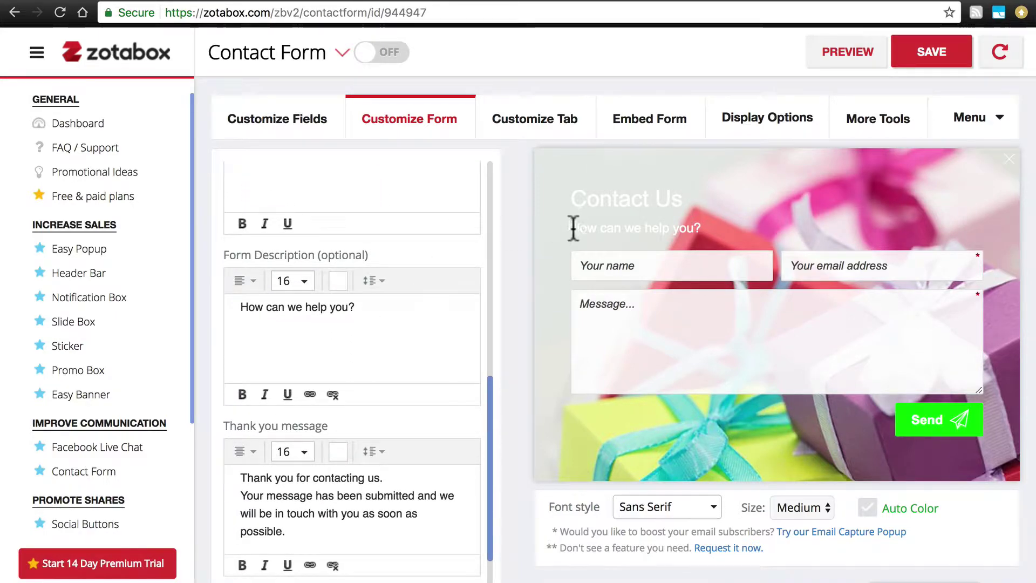
pyautogui.moveTo(571, 227); pyautogui.dragTo(703, 237)
pyautogui.scroll(-1, 402, 319)
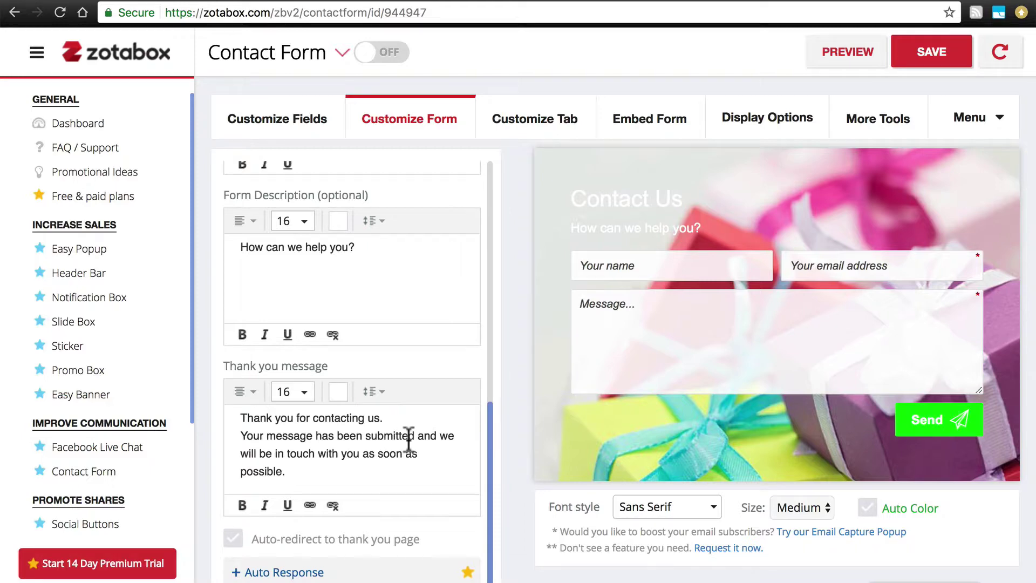
# Step: Save the customised form, switch it ON, and refresh the store website
pyautogui.scroll(10, 408, 439)
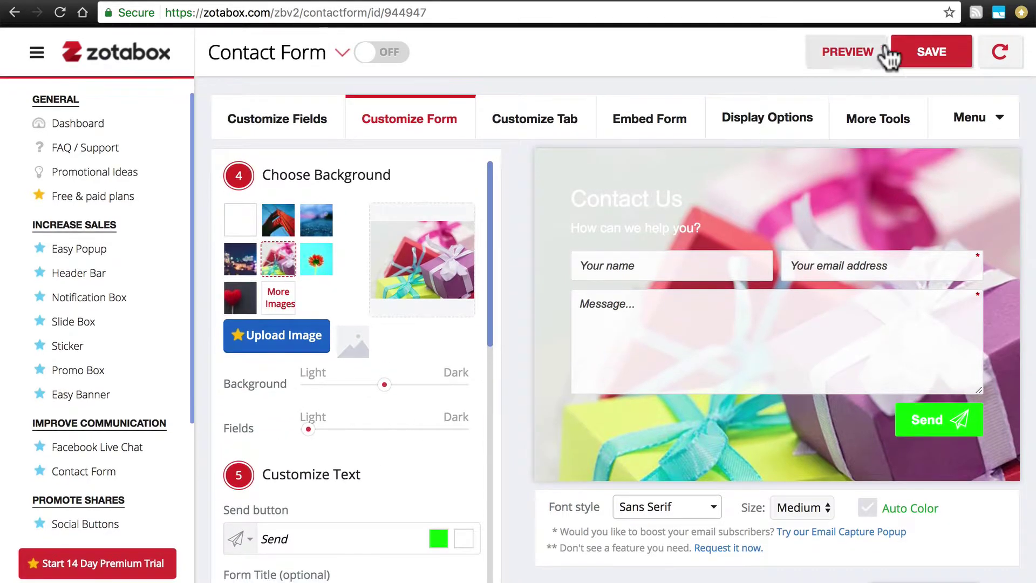
pyautogui.click(936, 56)
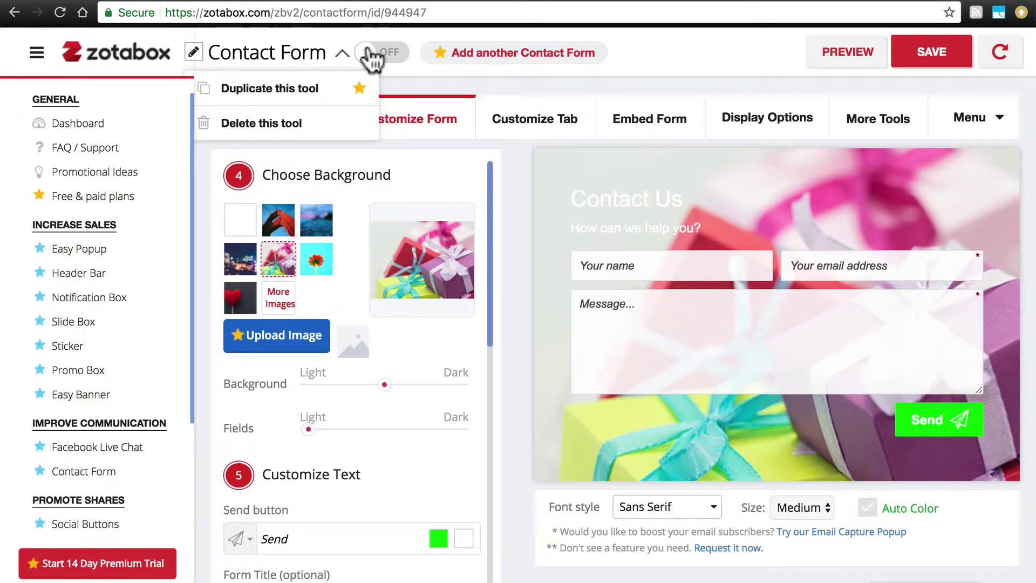
pyautogui.click(372, 55)
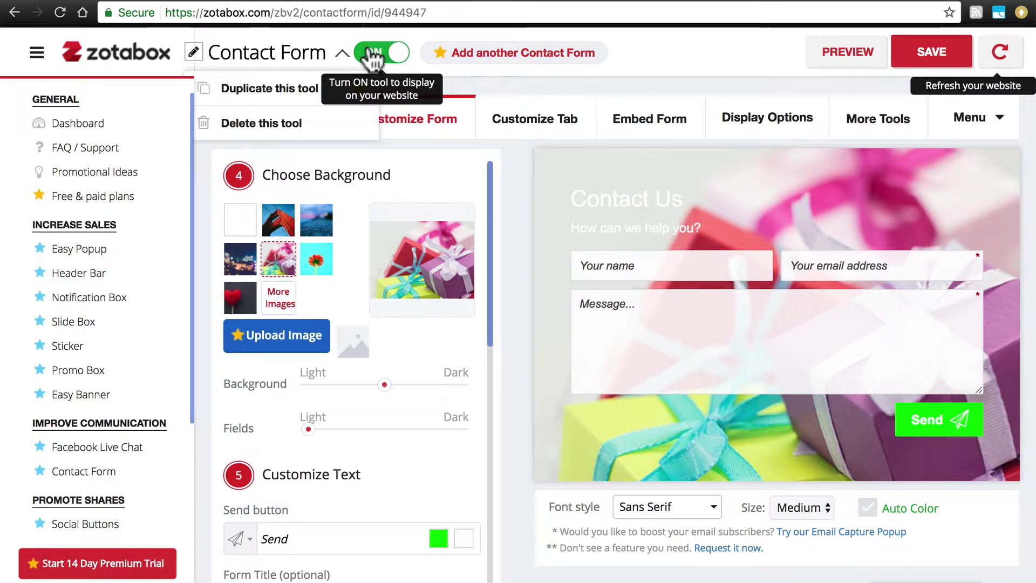
pyautogui.click(1001, 54)
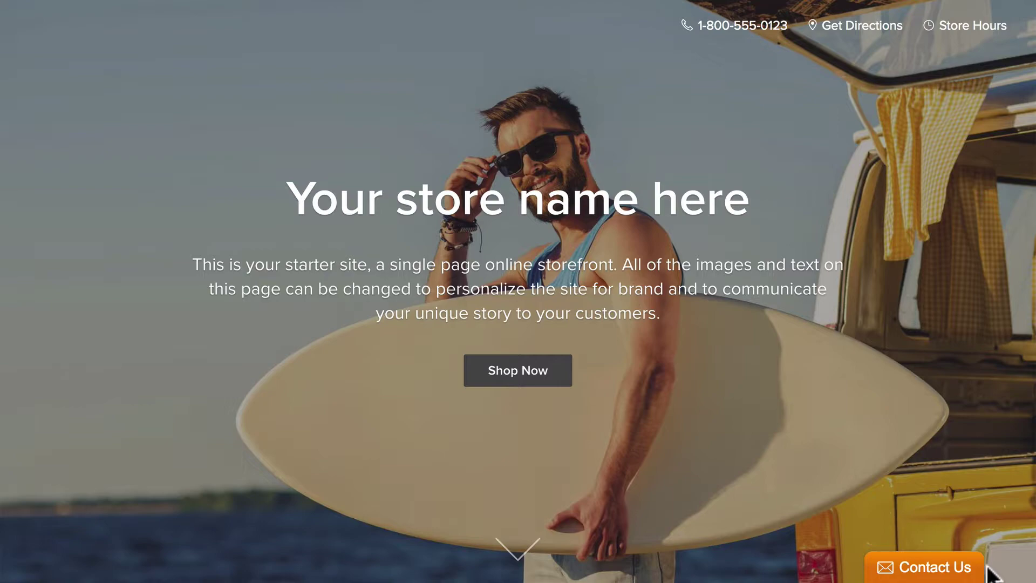
# Step: Send a Contact Us test message with a name, an e-mail address and 'I have a question......'
pyautogui.click(928, 569)
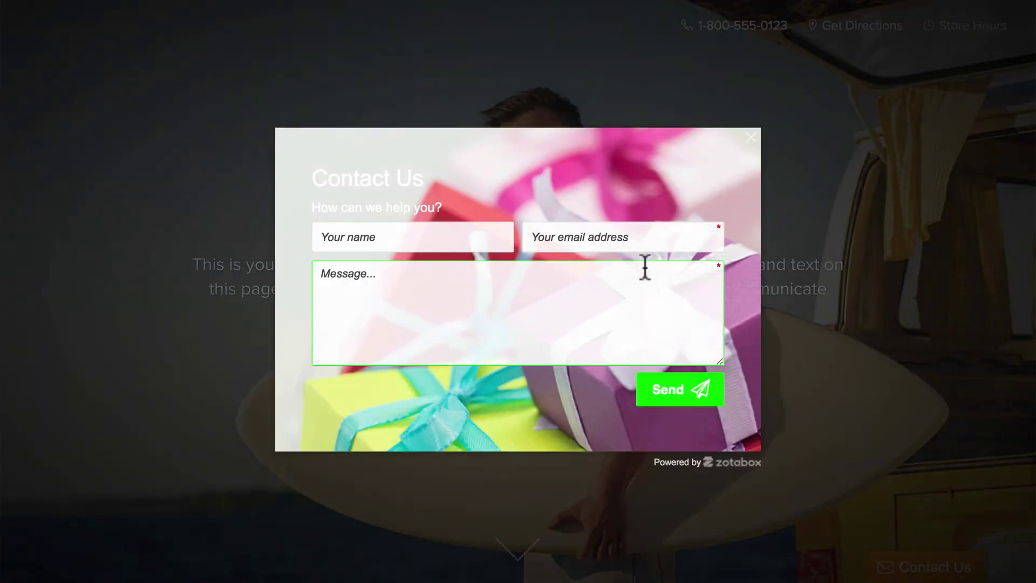
pyautogui.click(430, 247)
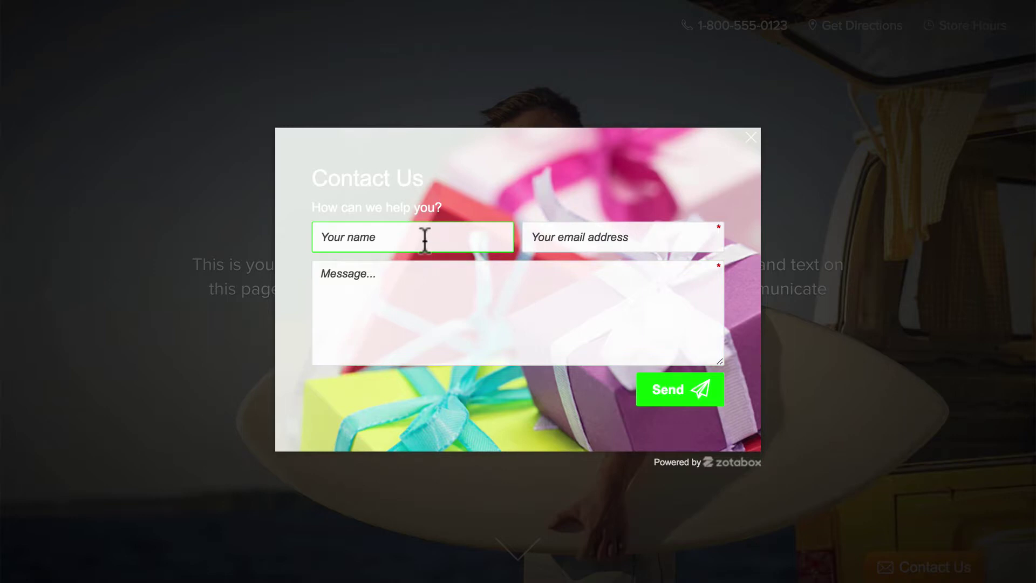
pyautogui.write('Robert')
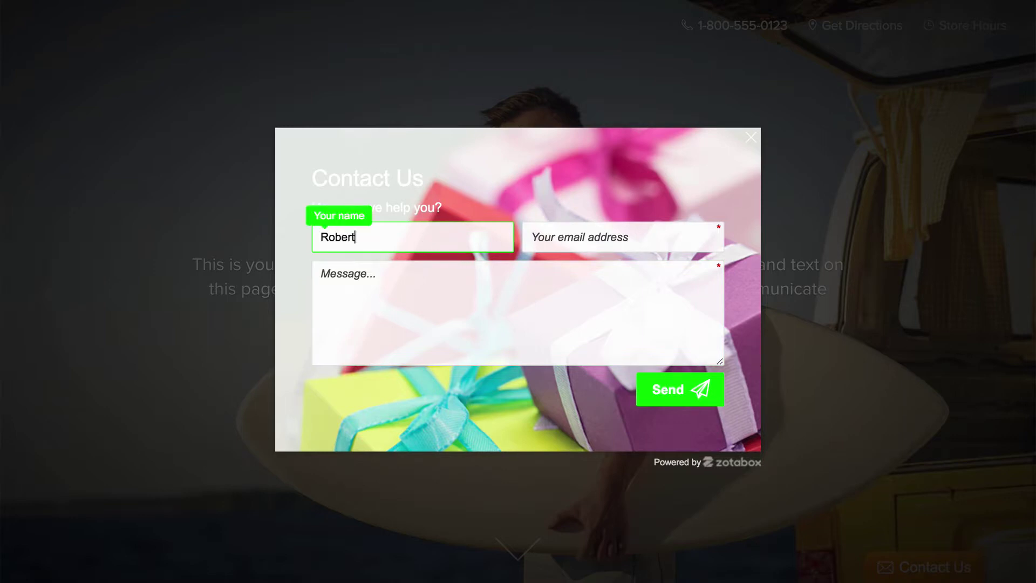
pyautogui.click(588, 234)
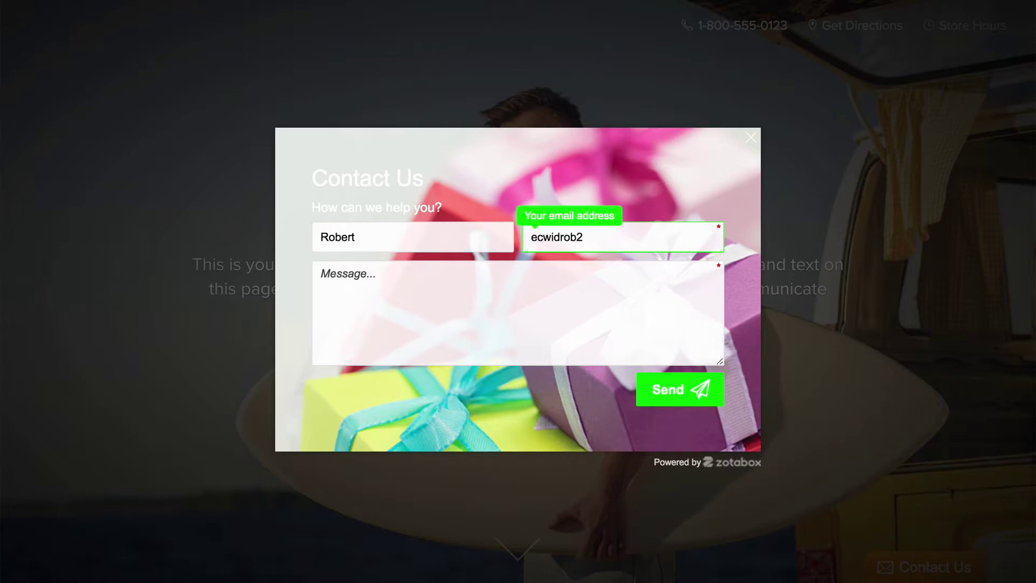
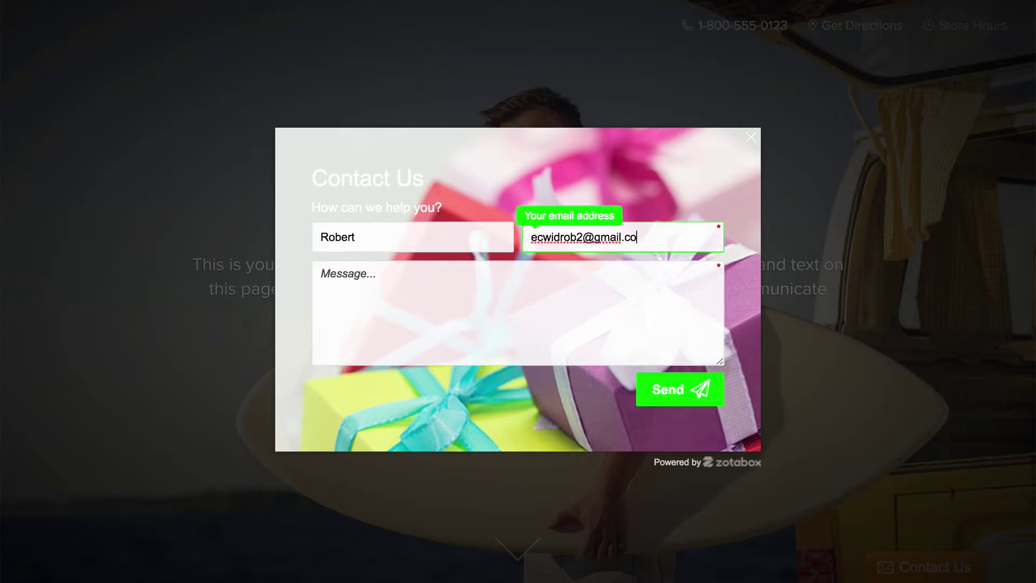
pyautogui.press('Tab')
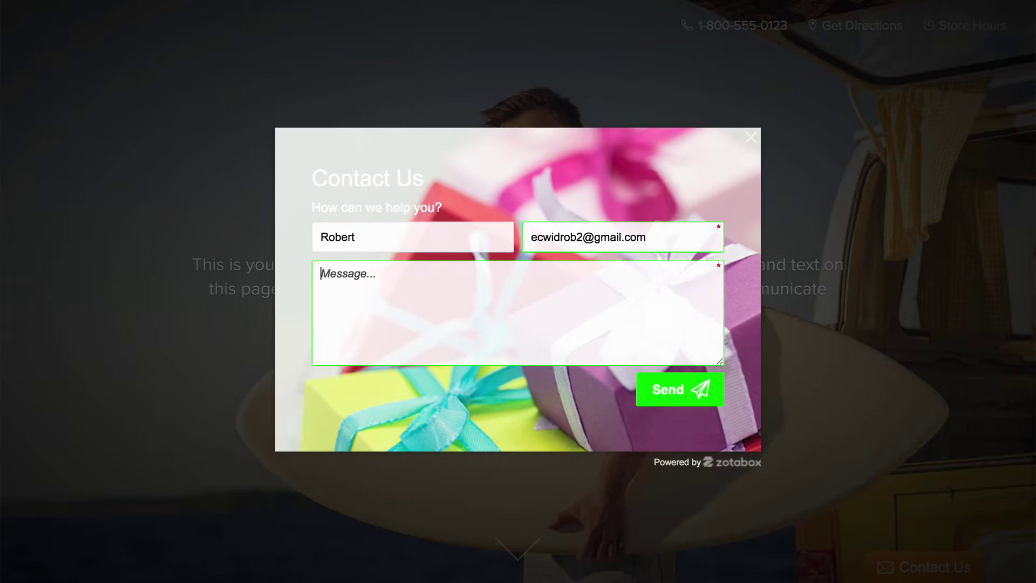
pyautogui.write('I have')
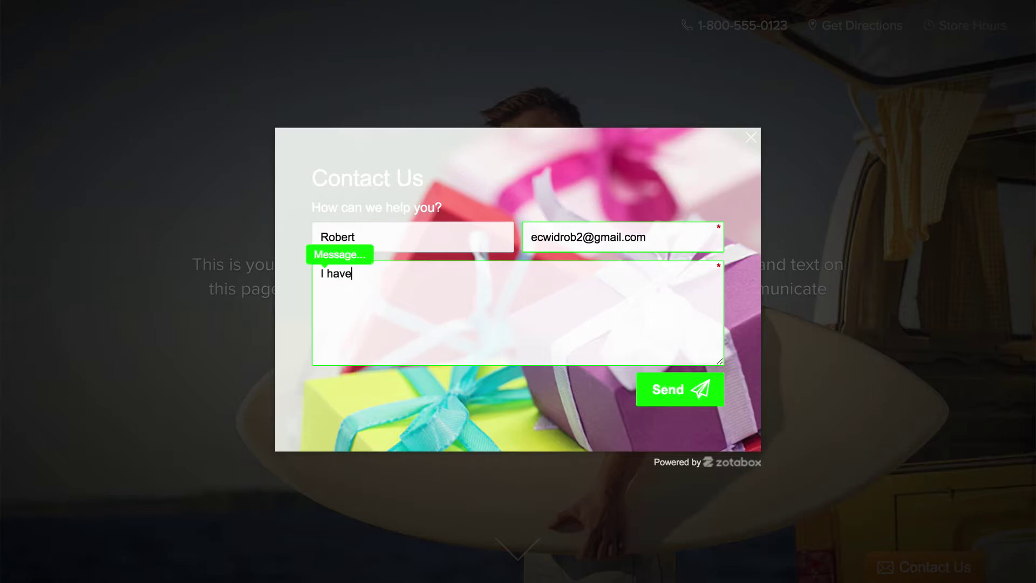
pyautogui.write(' a question......')
pyautogui.click(675, 394)
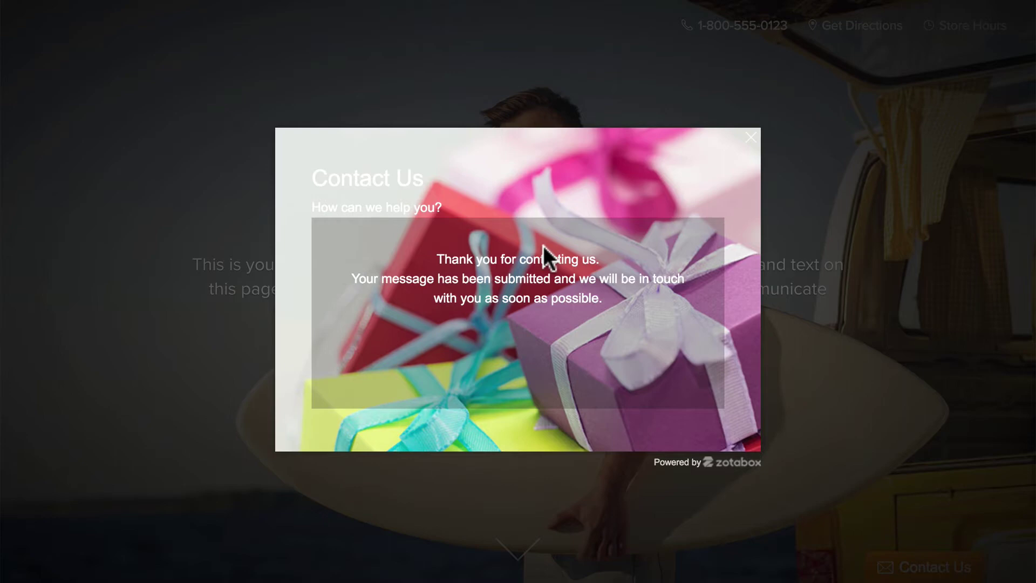
# Step: Close the thank-you confirmation popup on the storefront
pyautogui.click(786, 200)
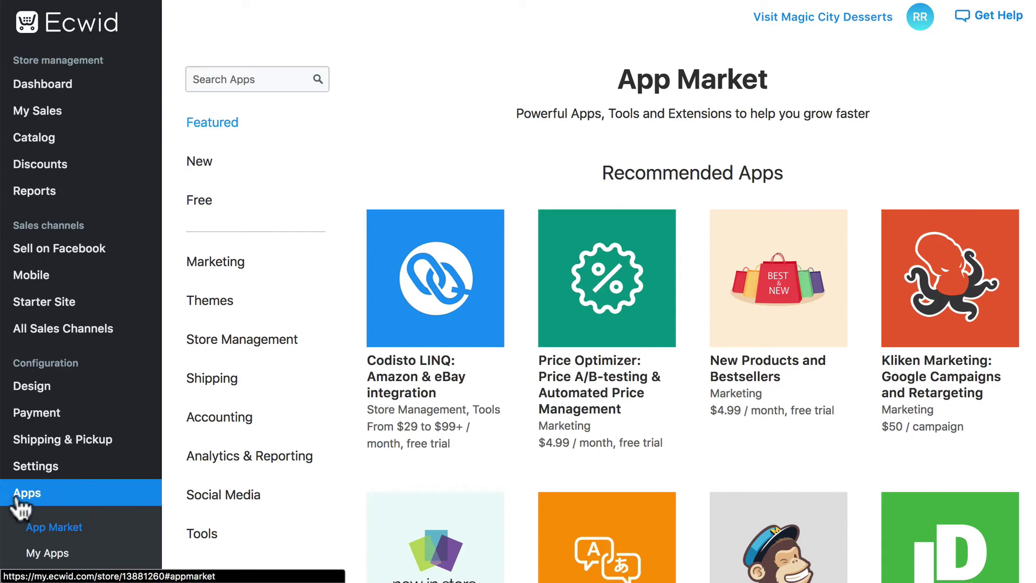
pyautogui.click(53, 556)
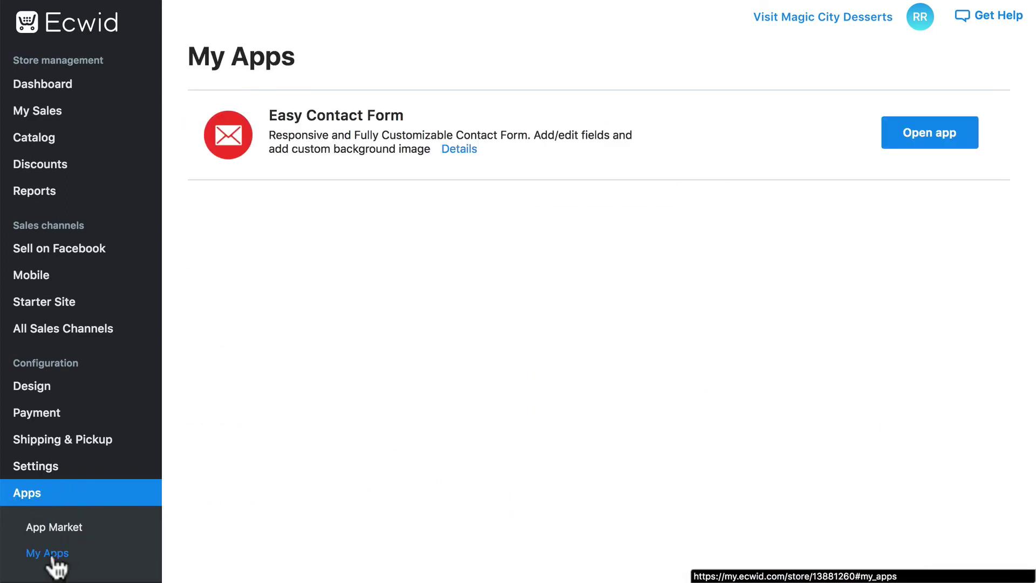